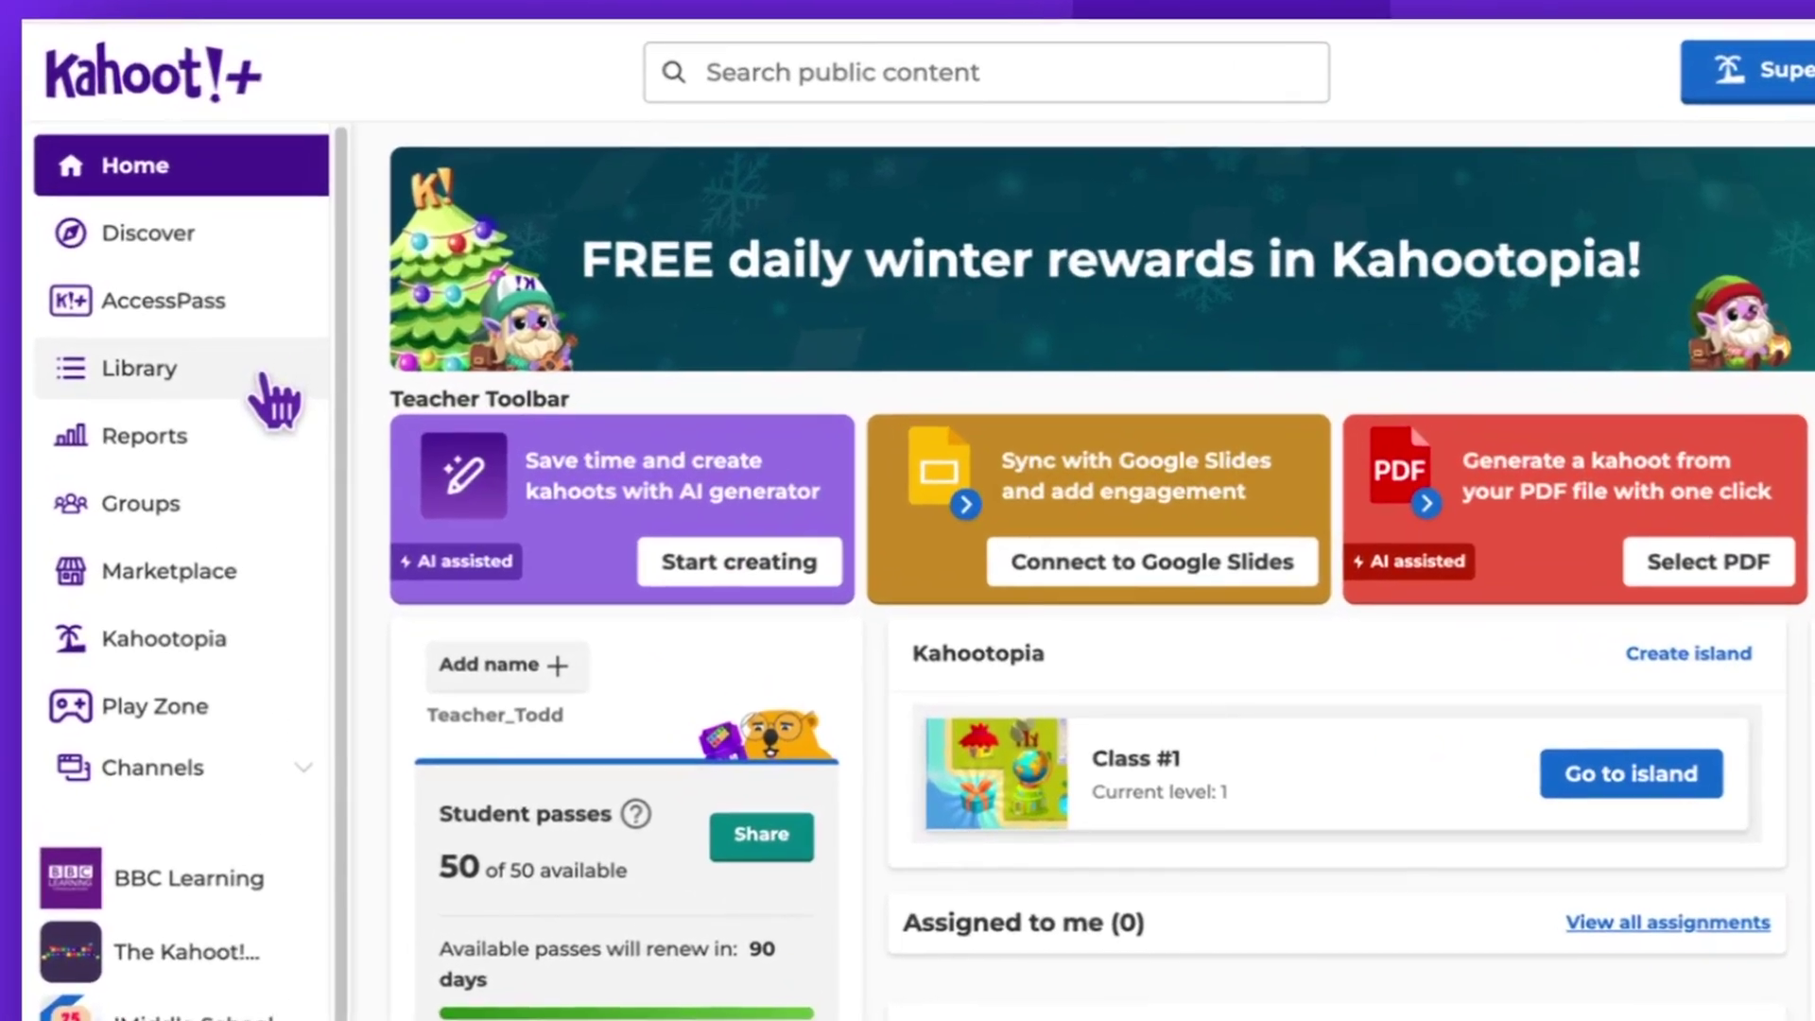
# - Go to the Library and select the Continents kahoot card
pyautogui.click(265, 377)
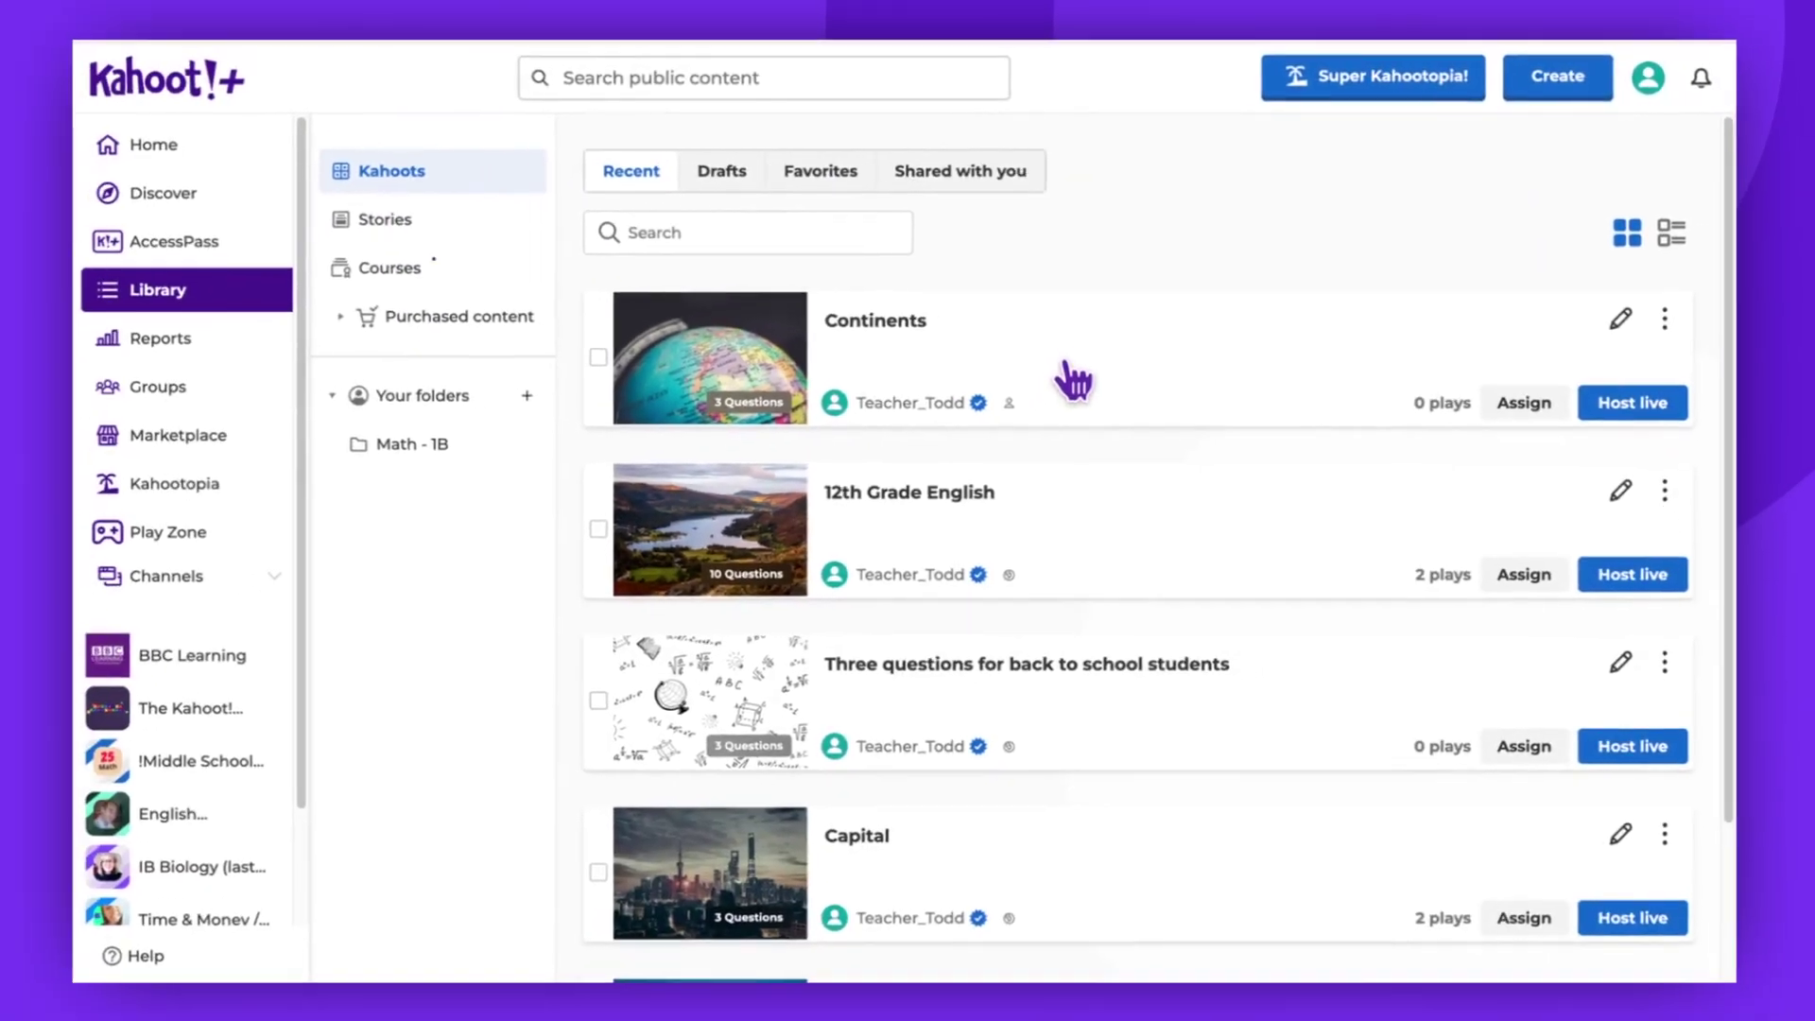
pyautogui.click(1070, 366)
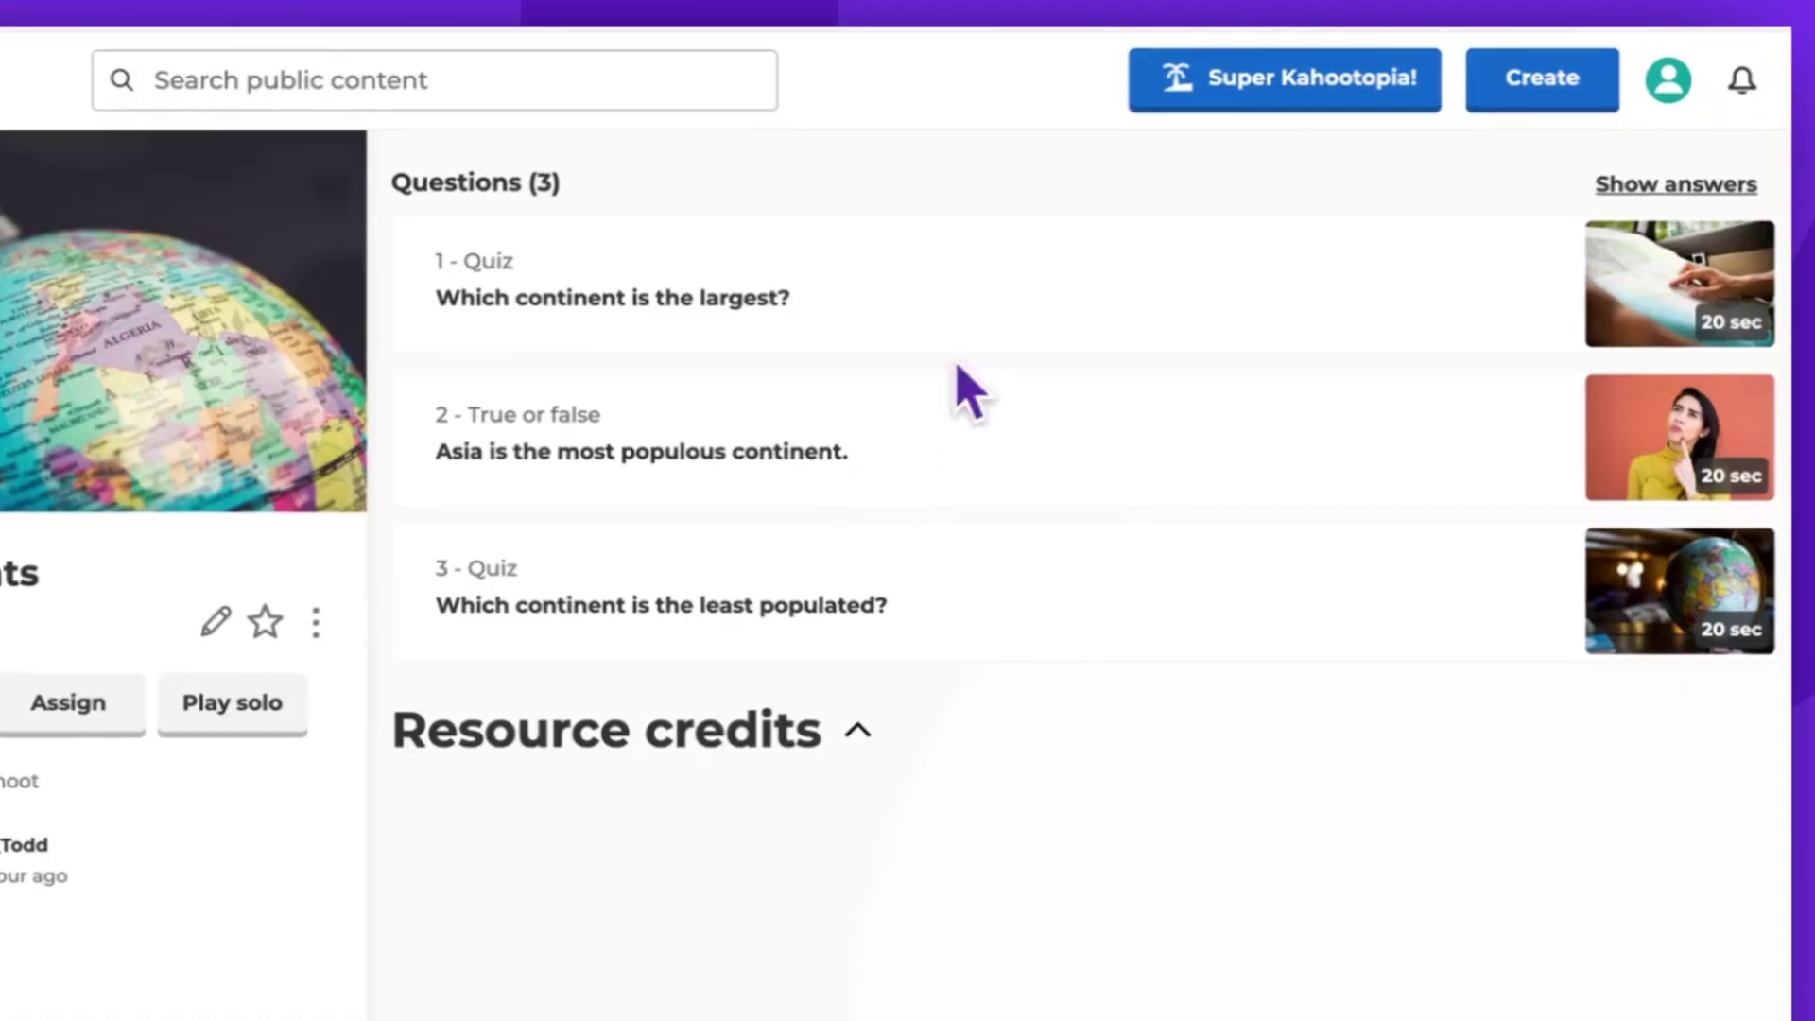
# - Show the correct answers for all three questions and print the kahoot
pyautogui.click(1689, 188)
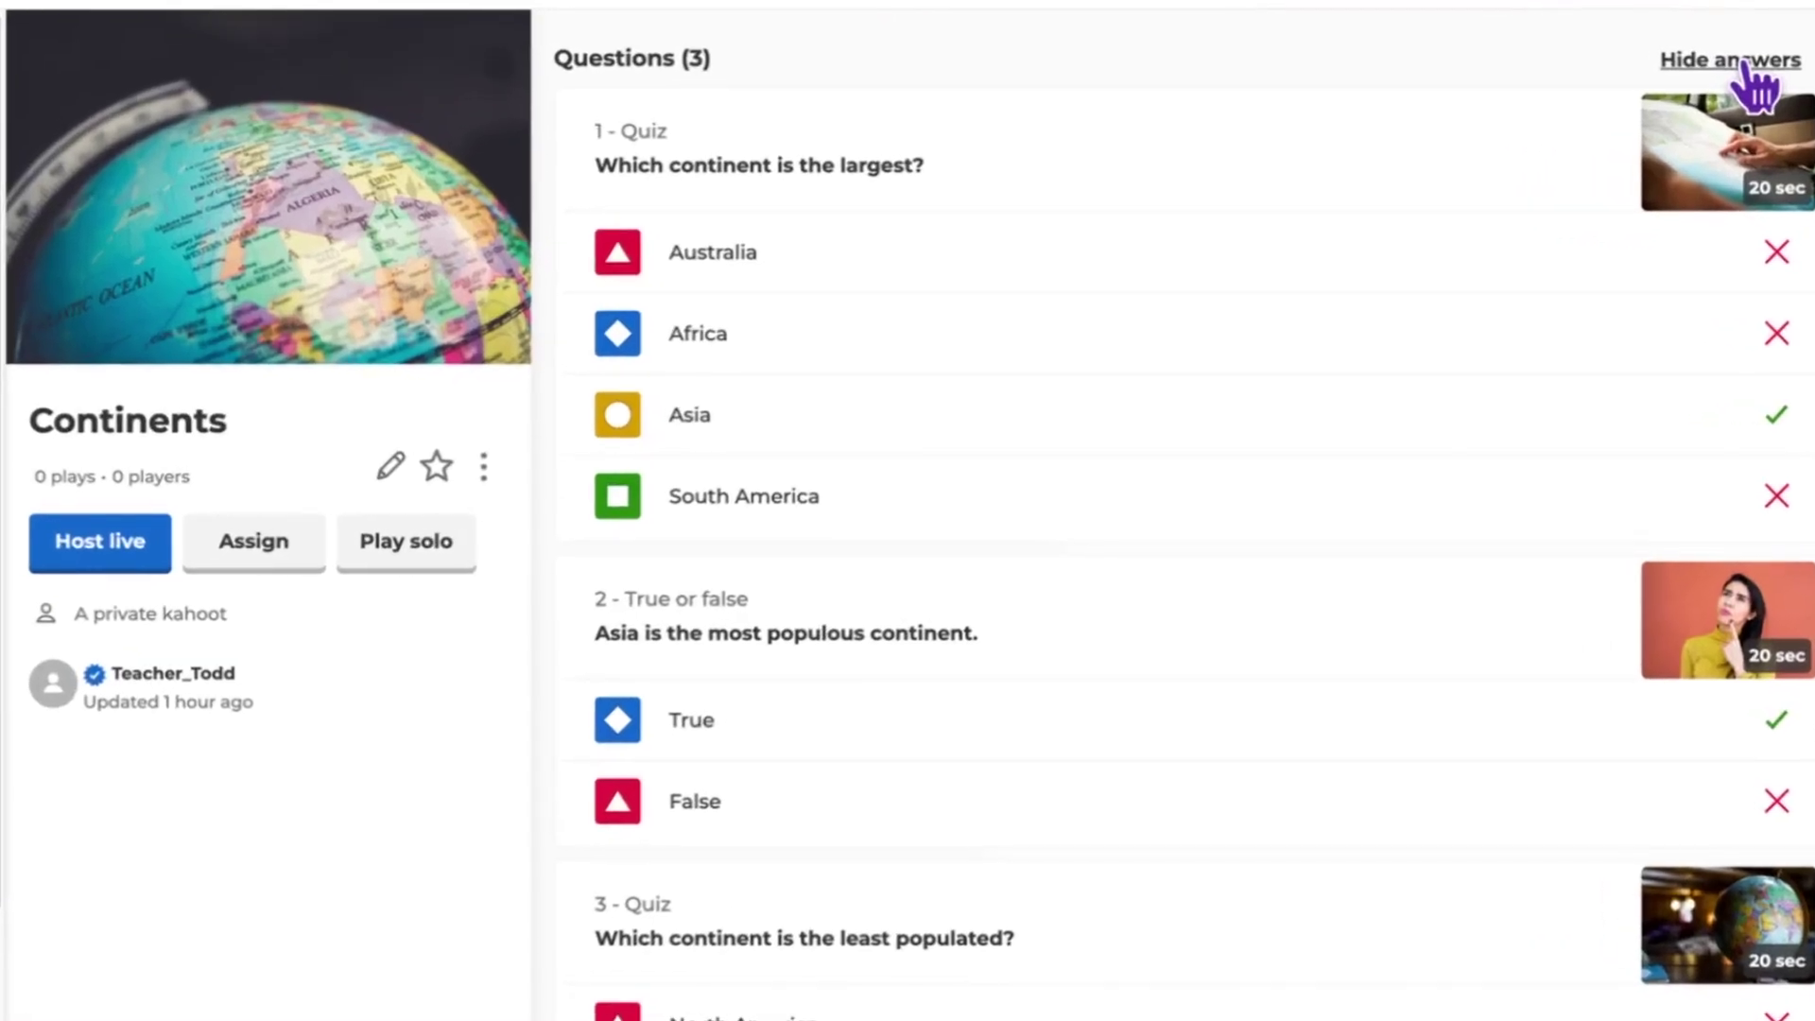
pyautogui.click(484, 466)
pyautogui.click(425, 892)
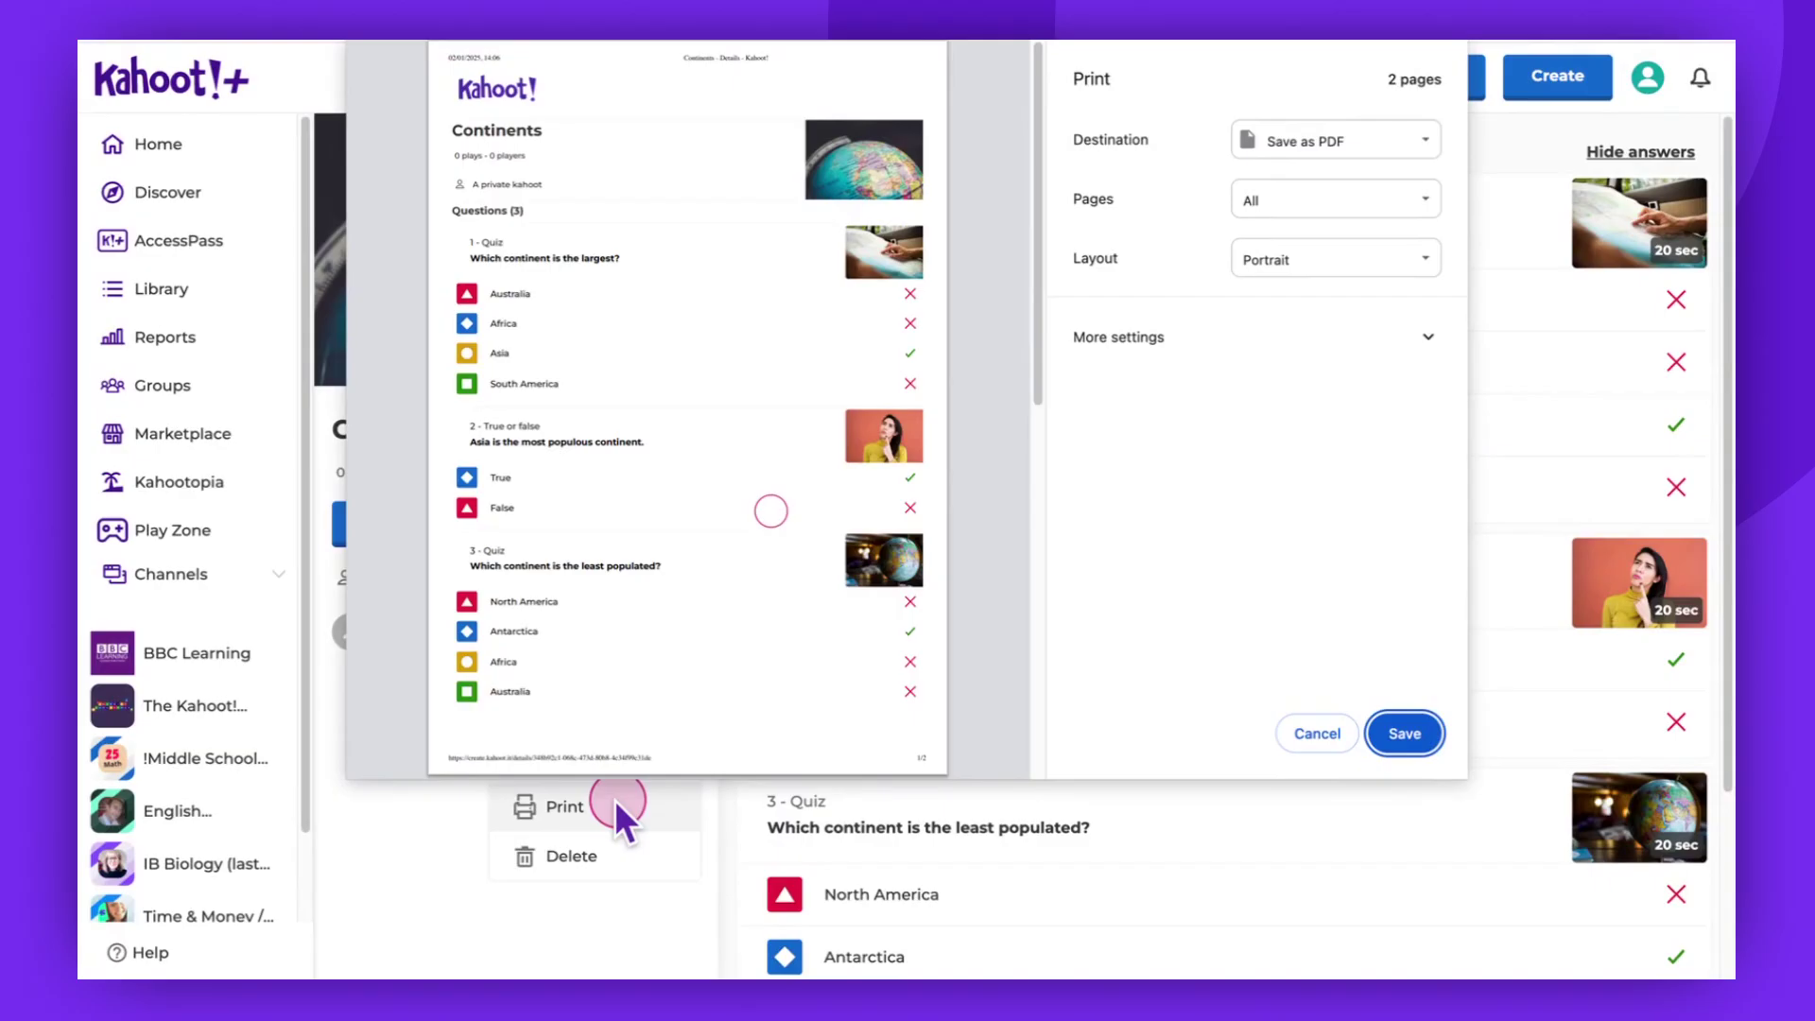
# - Save the printout to the Desktop as PDF 'Continents - Kahoot!', removing 'Details - '
pyautogui.click(1405, 735)
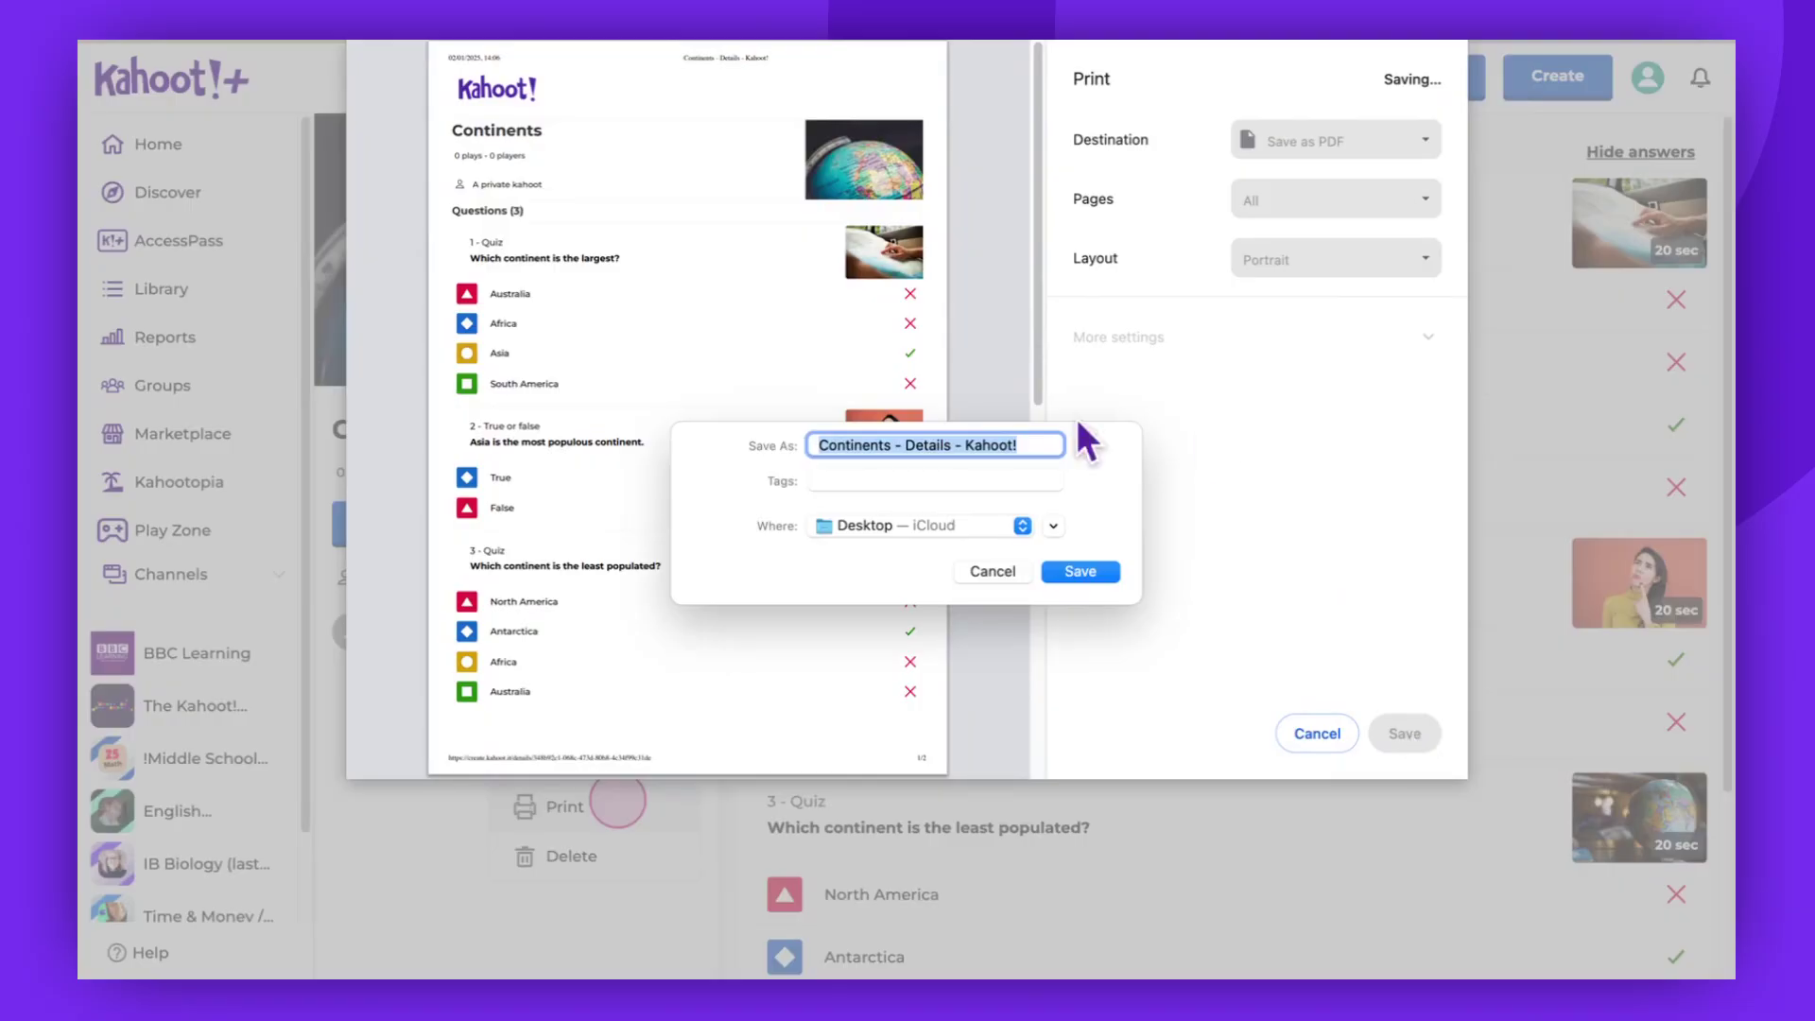
pyautogui.moveTo(962, 446); pyautogui.dragTo(904, 446)
pyautogui.press('BackSpace')
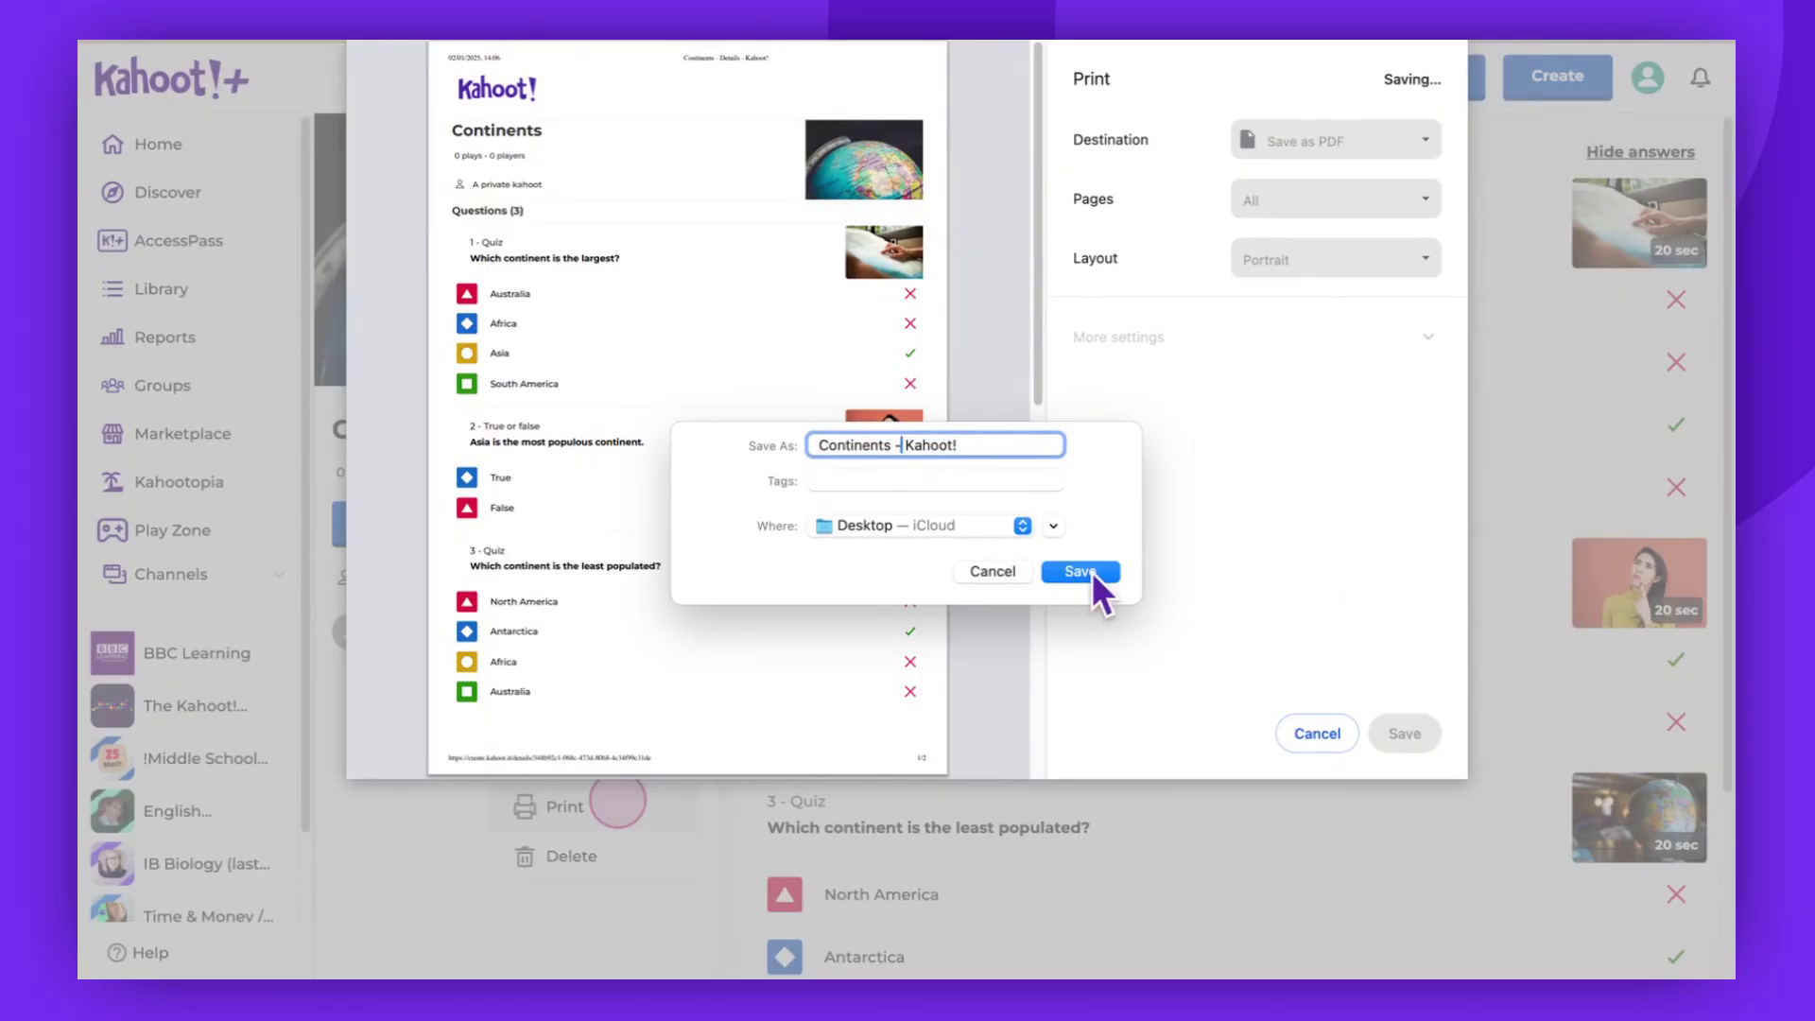
pyautogui.click(1080, 571)
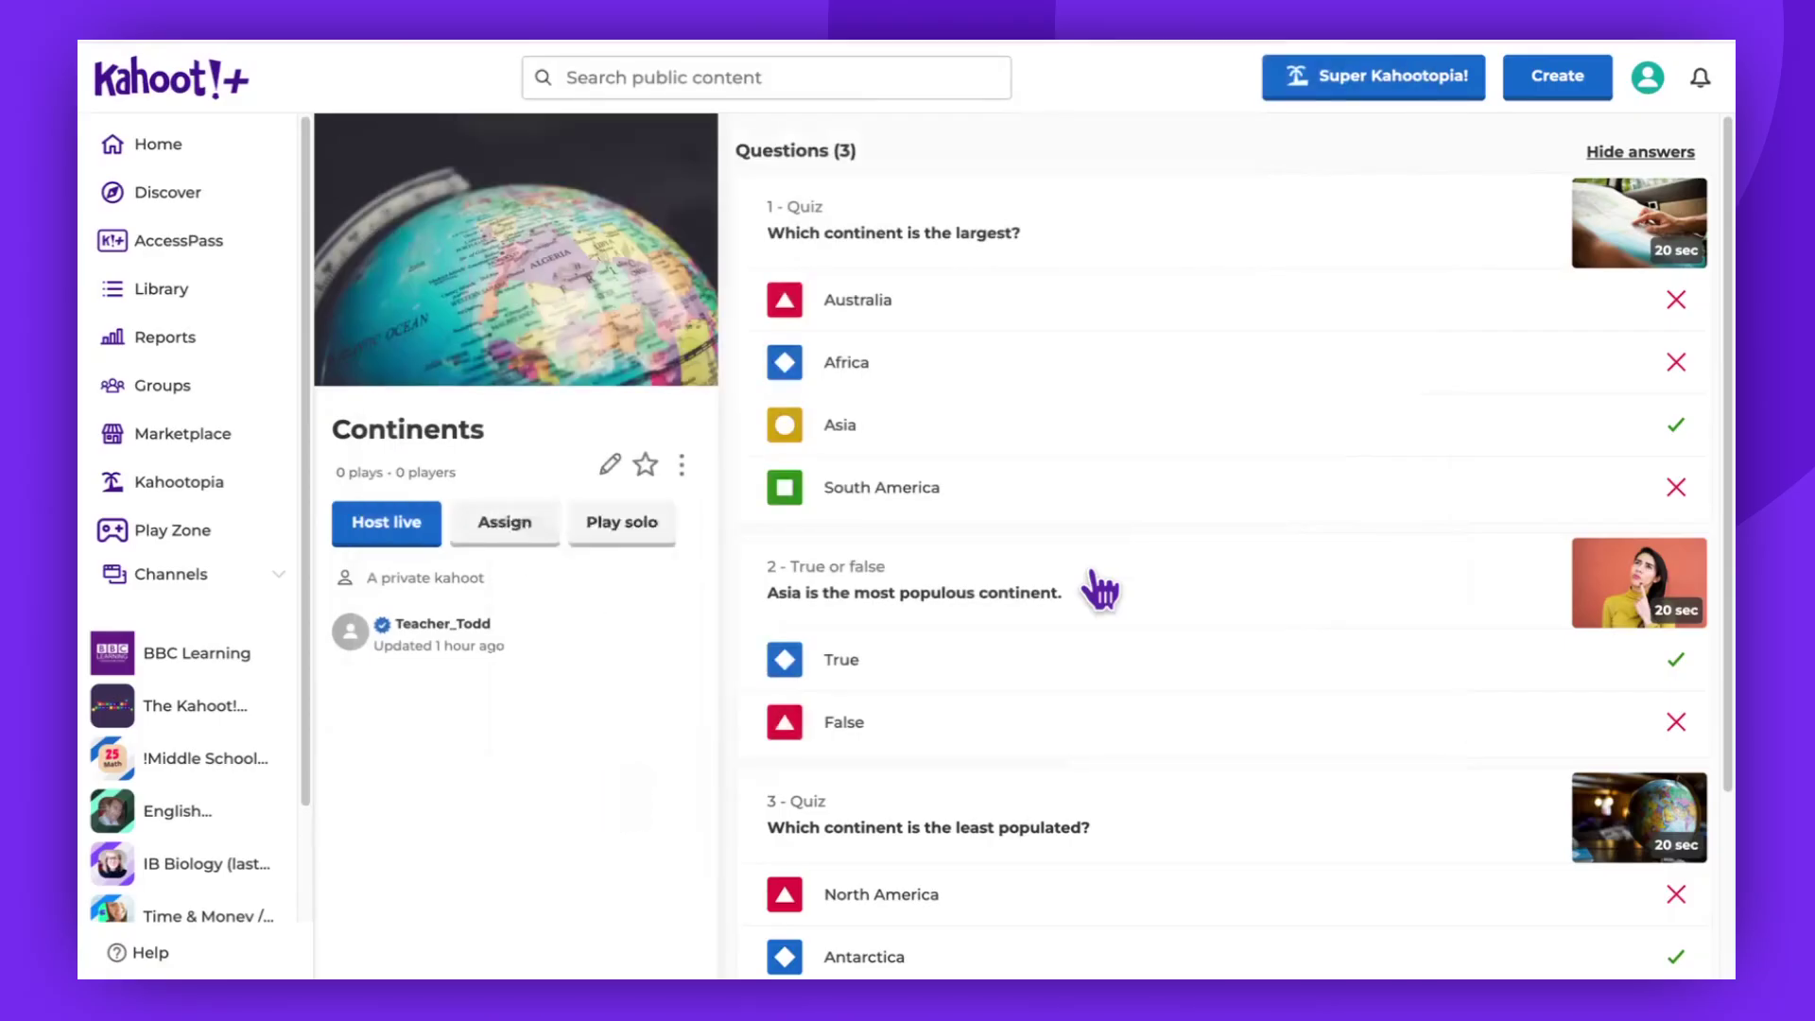